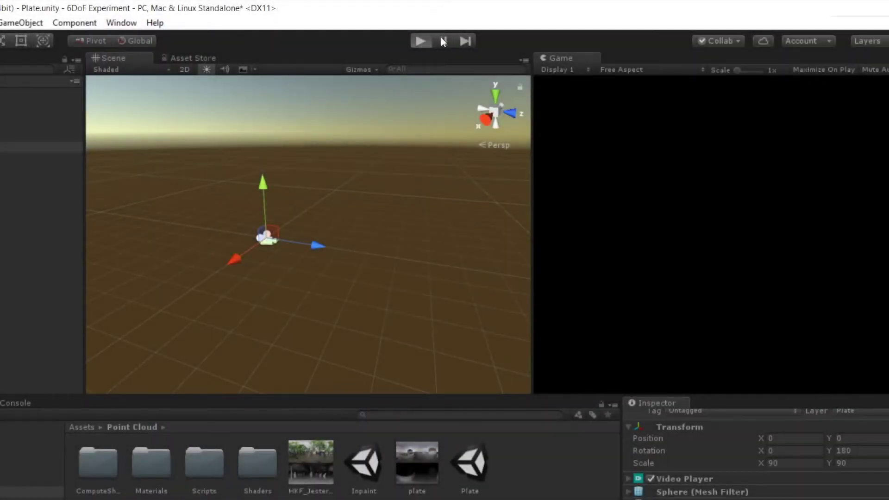
Play the point-cloud scene, pause and resume it, and orbit toward the wall and building
{"action": "left_click", "coordinate": [441, 40]}
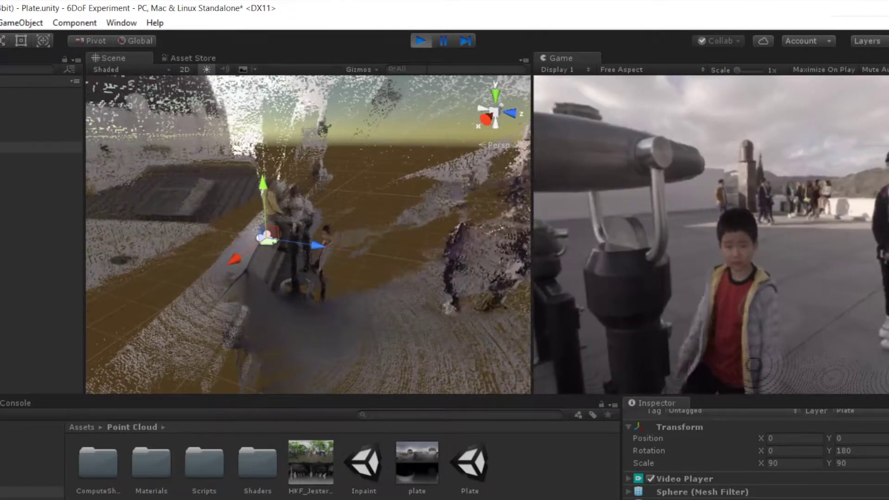
{"action": "left_click", "coordinate": [439, 41]}
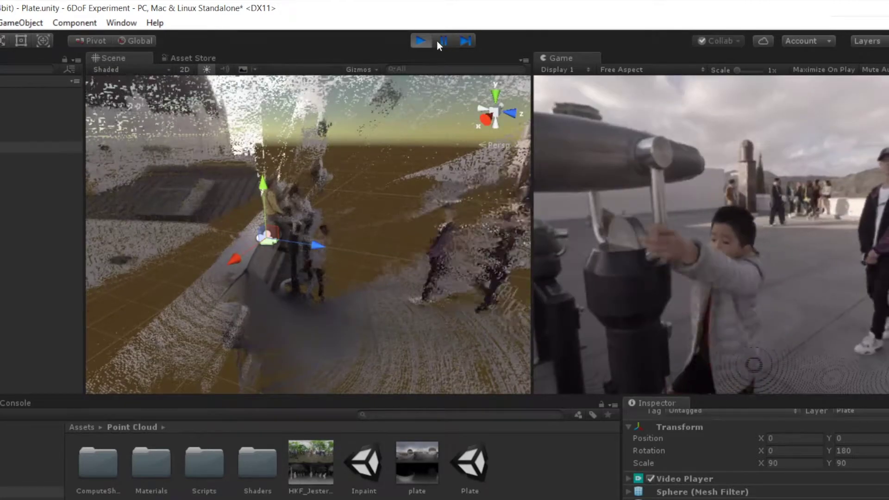
{"action": "left_click", "coordinate": [443, 41]}
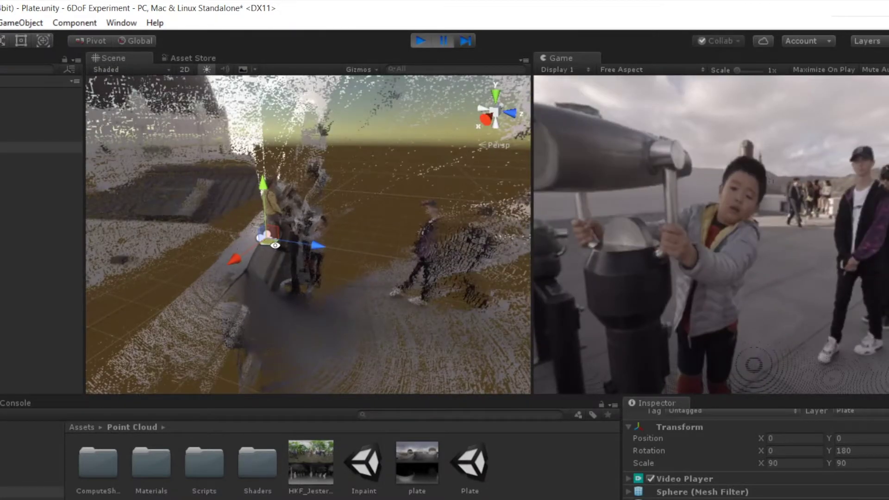
{"action": "right_click_drag", "start_coordinate": [275, 246], "coordinate": [349, 205]}
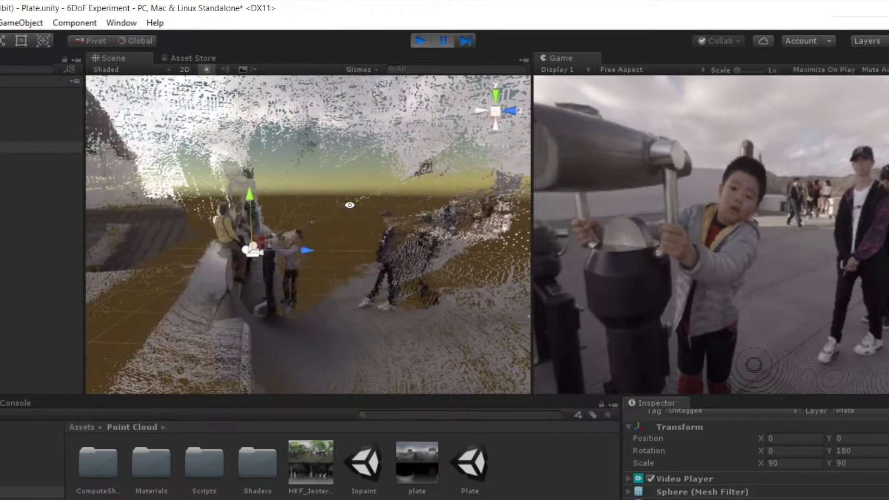
{"action": "right_click_drag", "start_coordinate": [286, 274], "coordinate": [228, 195]}
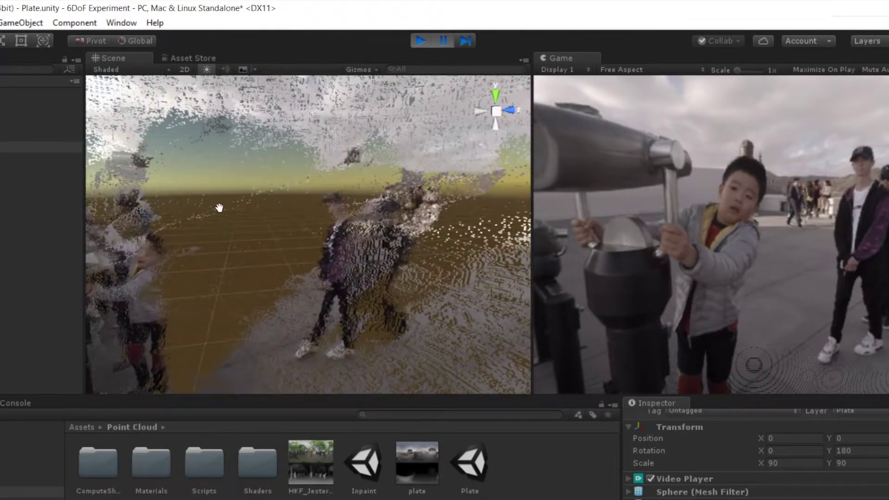
{"action": "scroll", "coordinate": [222, 231], "scroll_direction": "up", "scroll_amount": 5}
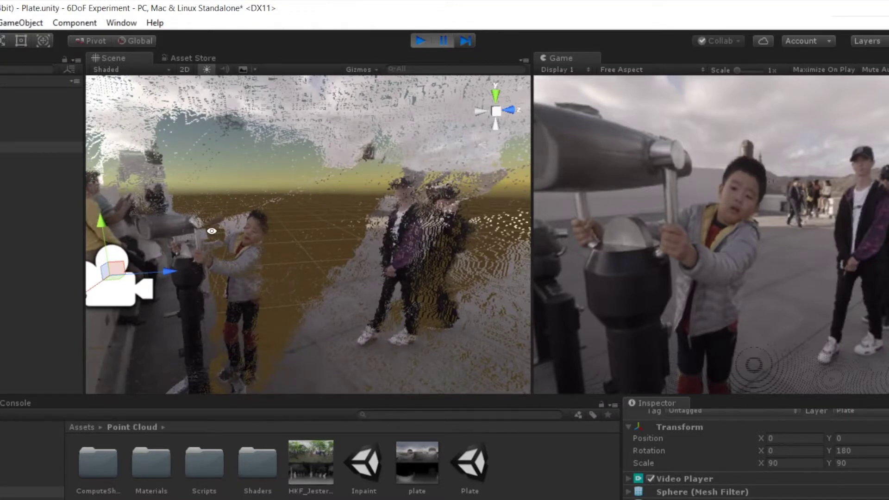
Slide the Cameras rig sideways to X 1.6, then select Main Camera
{"action": "left_click_drag", "start_coordinate": [211, 231], "coordinate": [286, 234], "text": "alt"}
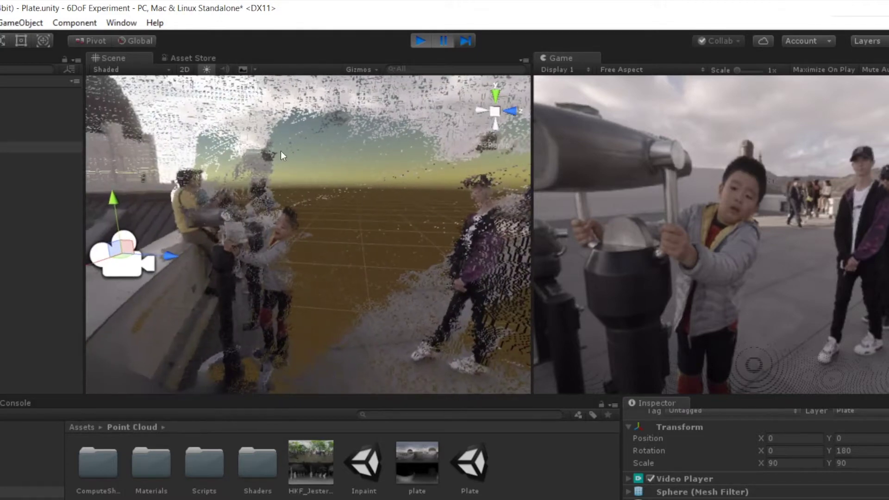
{"action": "left_click_drag", "start_coordinate": [299, 205], "coordinate": [215, 221], "text": "alt"}
{"action": "left_click", "coordinate": [215, 221]}
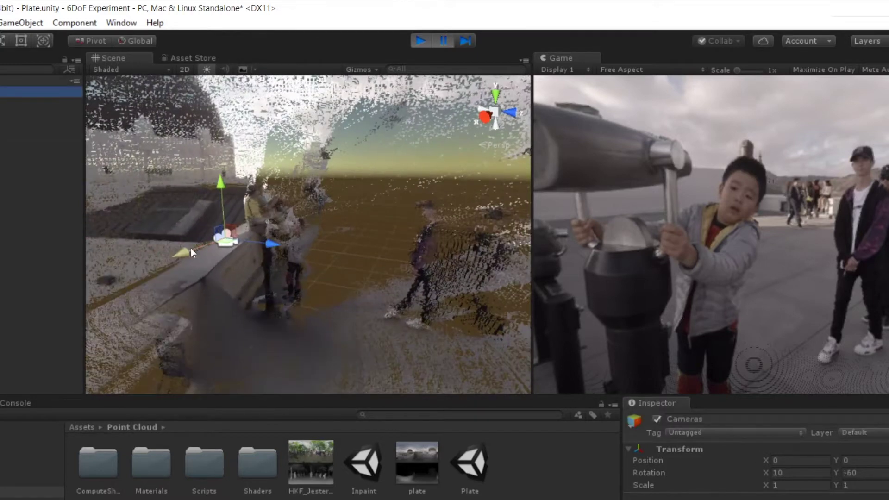
{"action": "left_click_drag", "start_coordinate": [191, 248], "coordinate": [167, 279]}
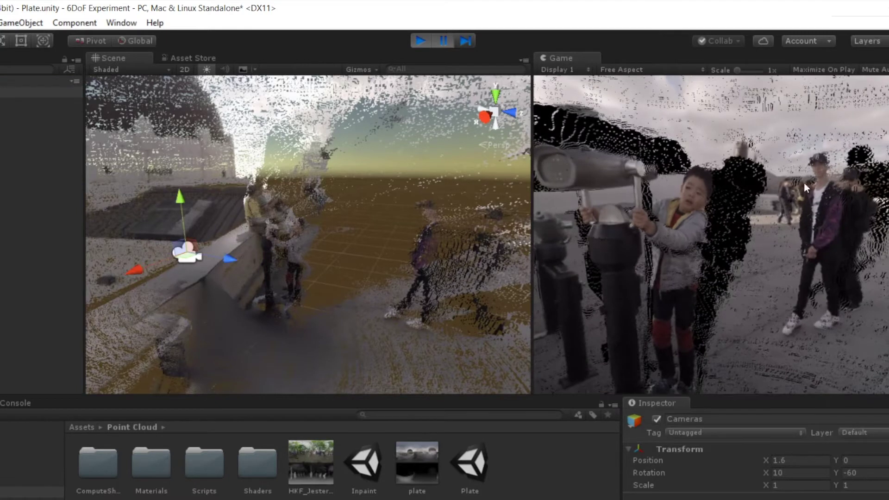
{"action": "left_click", "coordinate": [42, 103]}
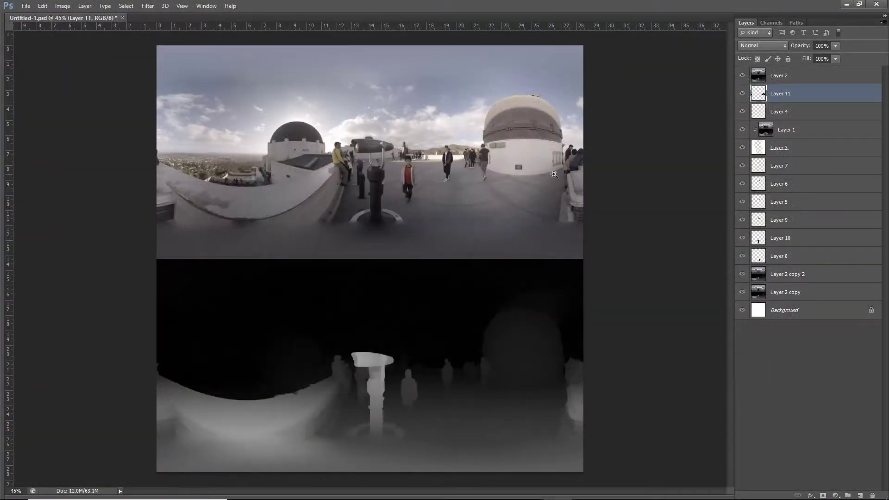
Hide Layer 2 to remove the people and binoculars from the panorama
{"action": "left_click", "coordinate": [742, 76]}
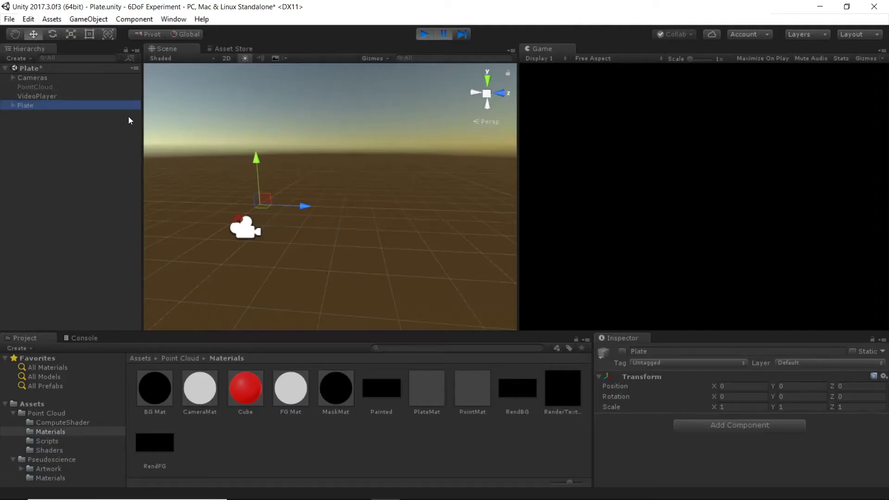
Enable the Plate background object and orbit the Scene view around the PointCloud
{"action": "left_click", "coordinate": [622, 351]}
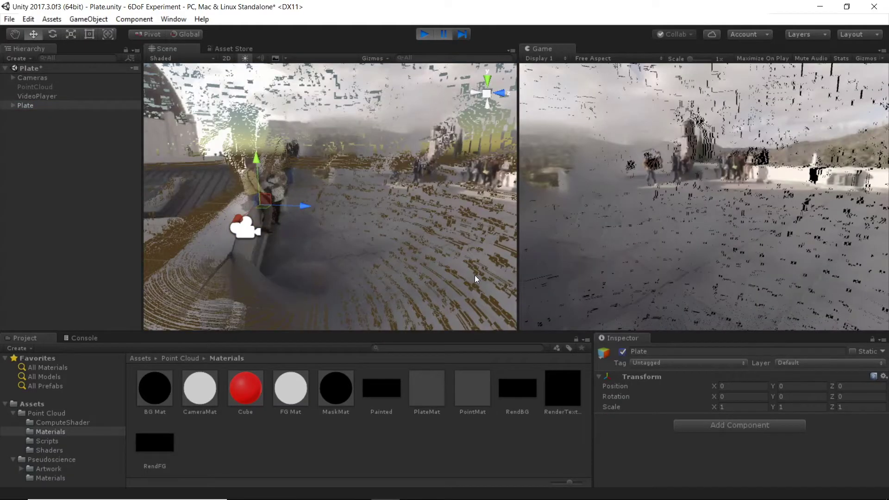
{"action": "key", "text": "q"}
{"action": "left_click_drag", "start_coordinate": [460, 272], "coordinate": [254, 224], "text": "alt"}
{"action": "key", "text": "w"}
{"action": "left_click", "coordinate": [254, 224]}
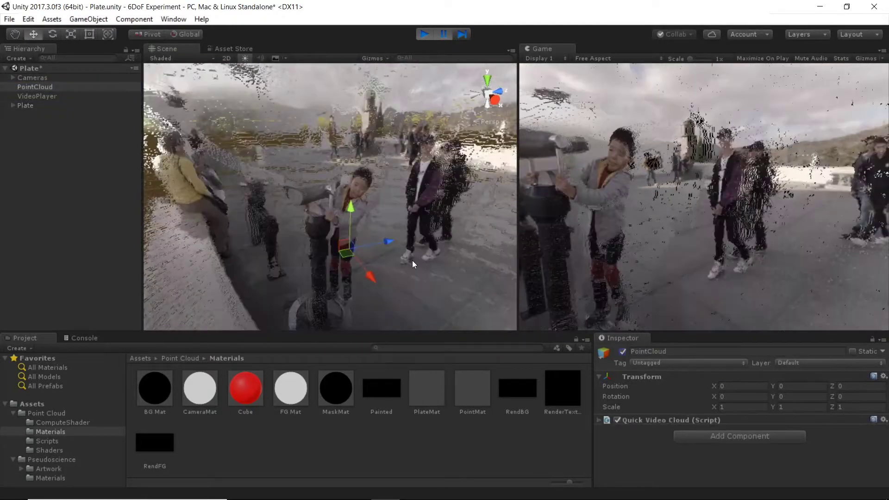
Move the Cameras rig to X 3.16 and along Z, then toggle Plate off and on
{"action": "left_click_drag", "start_coordinate": [412, 263], "coordinate": [321, 189], "text": "alt"}
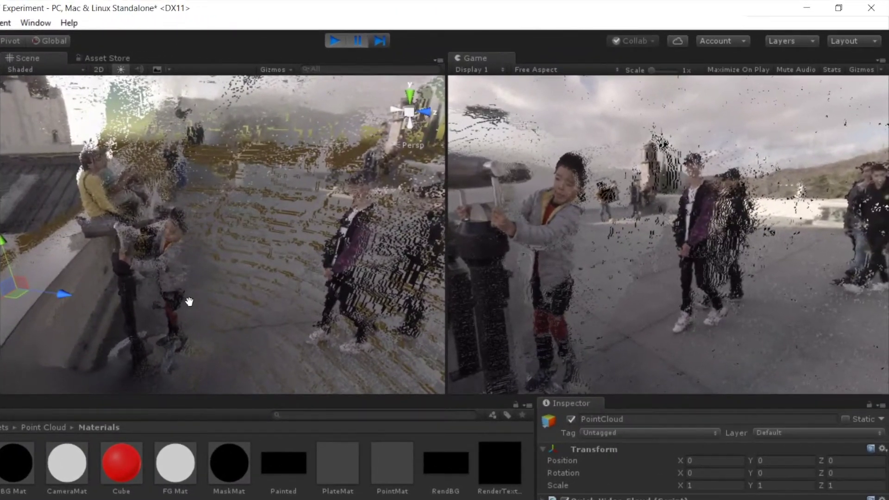
{"action": "left_click_drag", "start_coordinate": [310, 246], "coordinate": [138, 297]}
{"action": "left_click", "coordinate": [138, 297]}
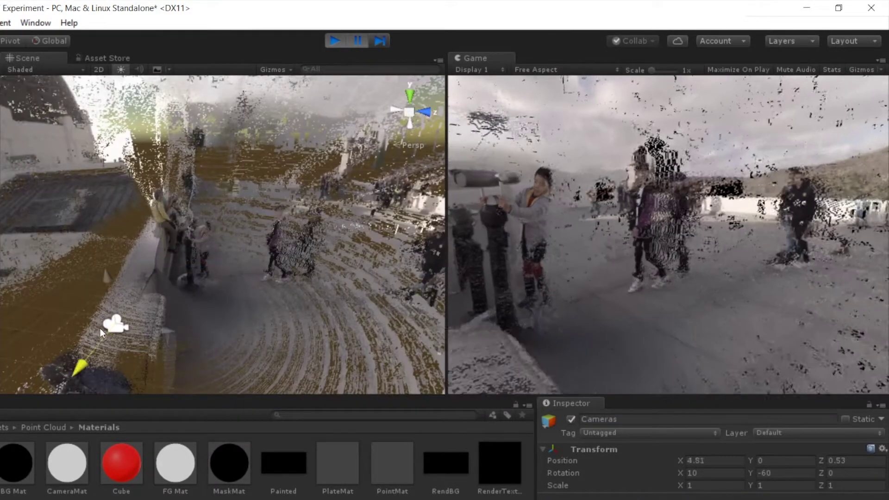
{"action": "left_click_drag", "start_coordinate": [100, 329], "coordinate": [141, 278]}
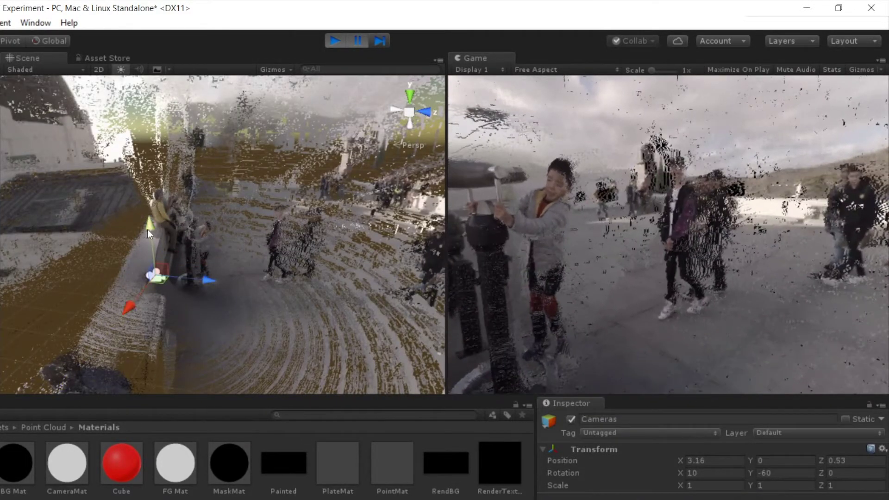
{"action": "left_click_drag", "start_coordinate": [208, 280], "coordinate": [158, 269]}
{"action": "left_click", "coordinate": [570, 419]}
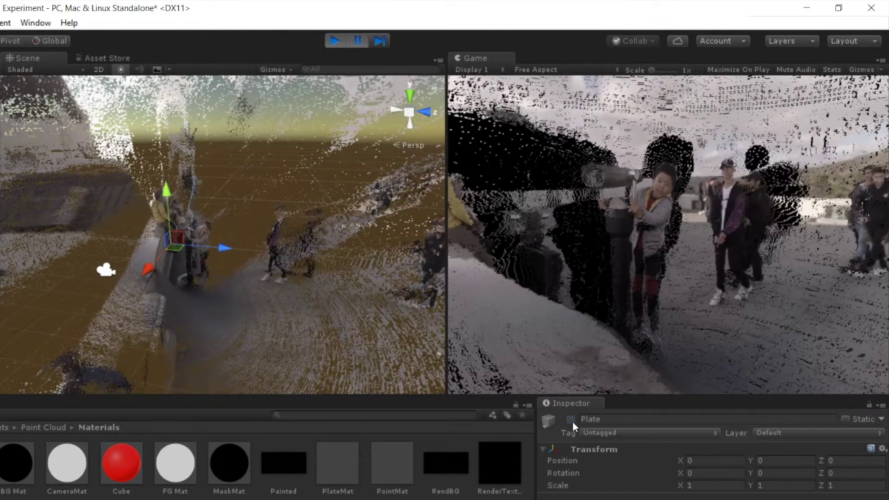
{"action": "left_click", "coordinate": [571, 418]}
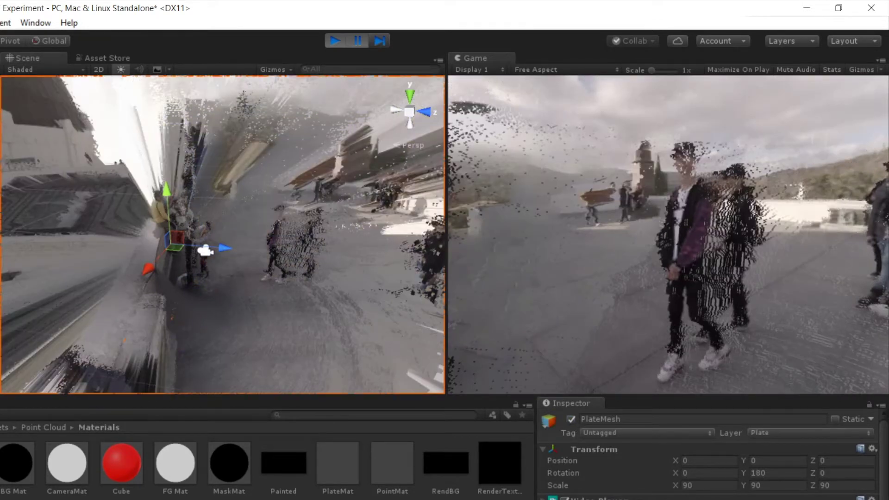
Move the Cameras rig along Z, to X 3.99, and raise it upward
{"action": "left_click", "coordinate": [137, 265]}
{"action": "left_click_drag", "start_coordinate": [276, 260], "coordinate": [222, 265]}
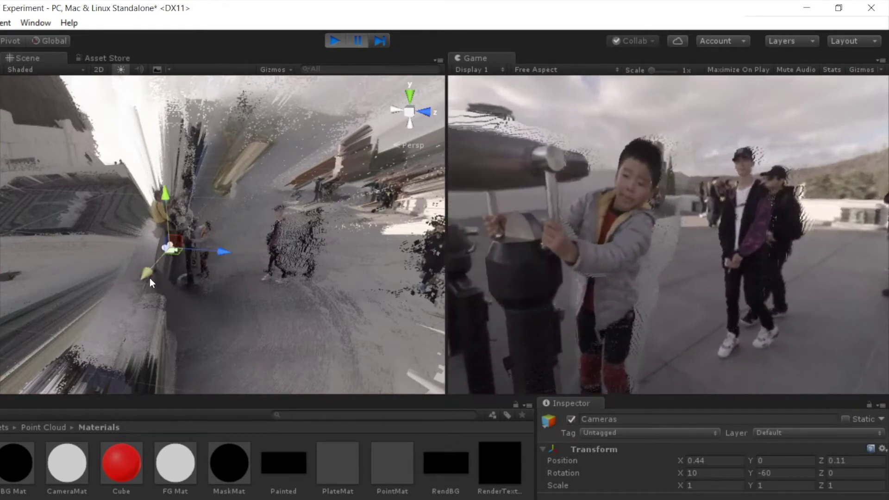
{"action": "left_click_drag", "start_coordinate": [150, 278], "coordinate": [137, 315]}
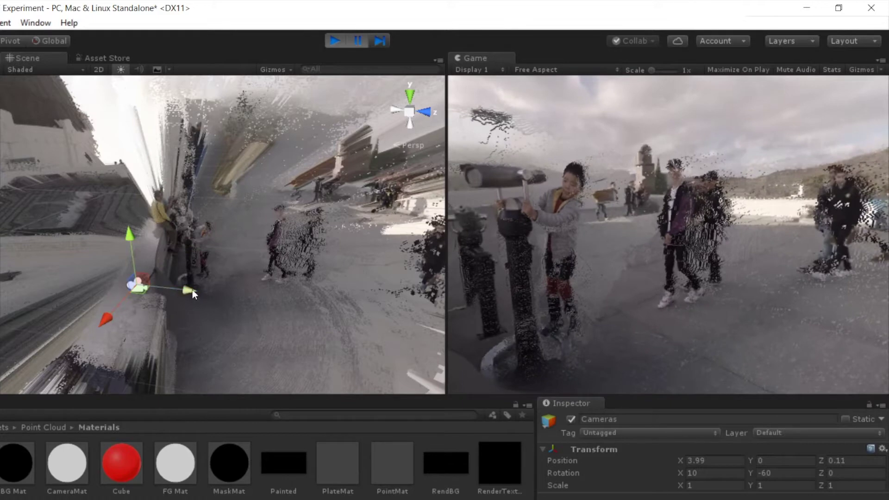
{"action": "left_click_drag", "start_coordinate": [190, 290], "coordinate": [184, 263]}
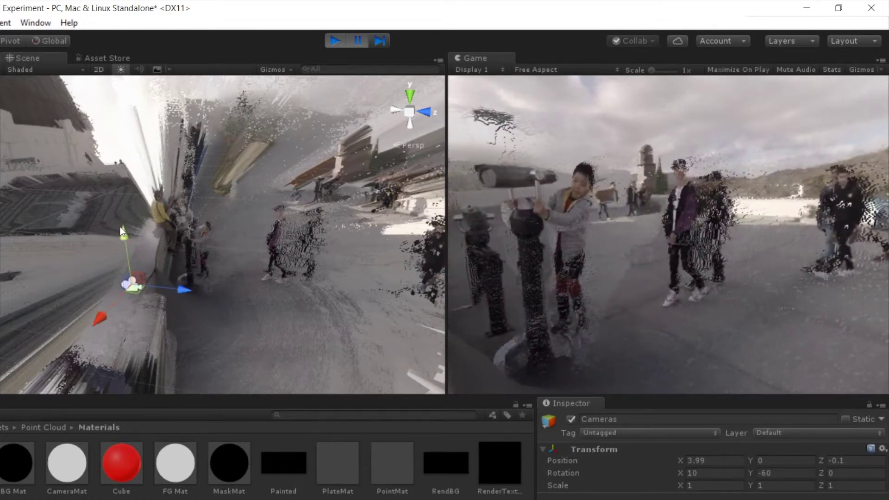
{"action": "left_click_drag", "start_coordinate": [122, 231], "coordinate": [134, 205]}
Select the background plate and toggle it off and back on to compare
{"action": "scroll", "coordinate": [284, 215], "scroll_direction": "up", "scroll_amount": 5}
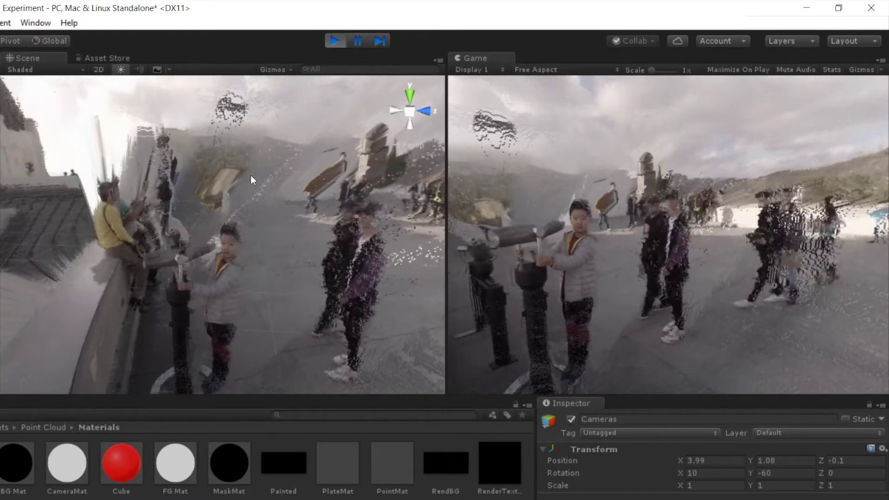
{"action": "right_click_drag", "start_coordinate": [251, 175], "coordinate": [176, 250]}
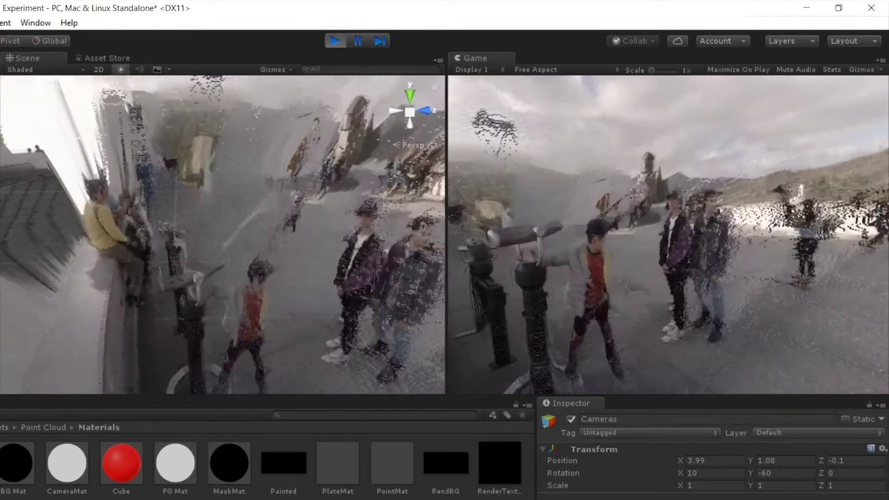
{"action": "left_click", "coordinate": [176, 250]}
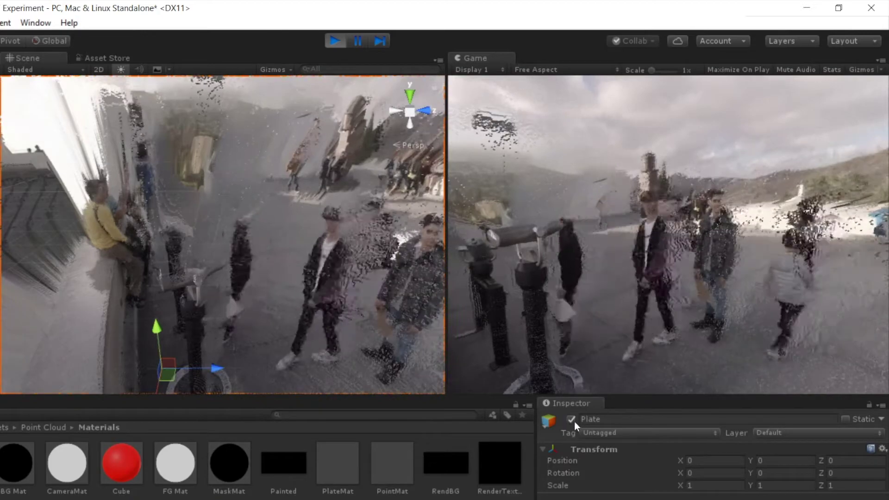
{"action": "left_click", "coordinate": [571, 420]}
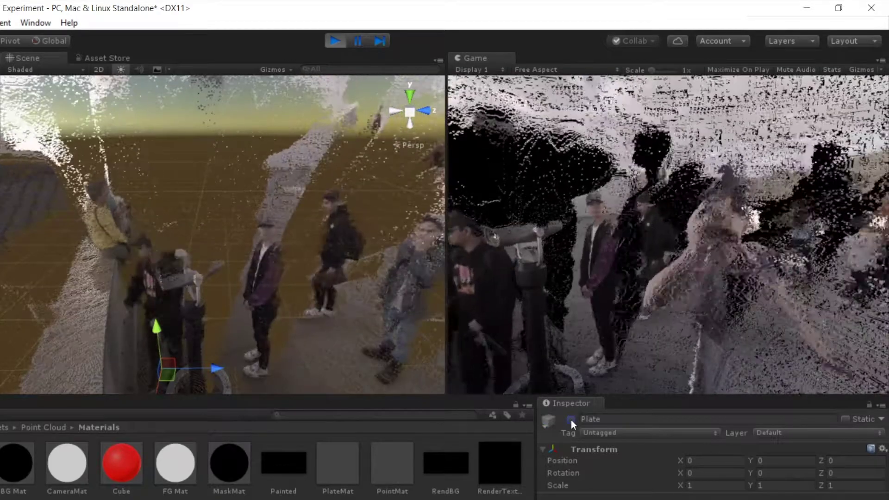
{"action": "left_click", "coordinate": [571, 419]}
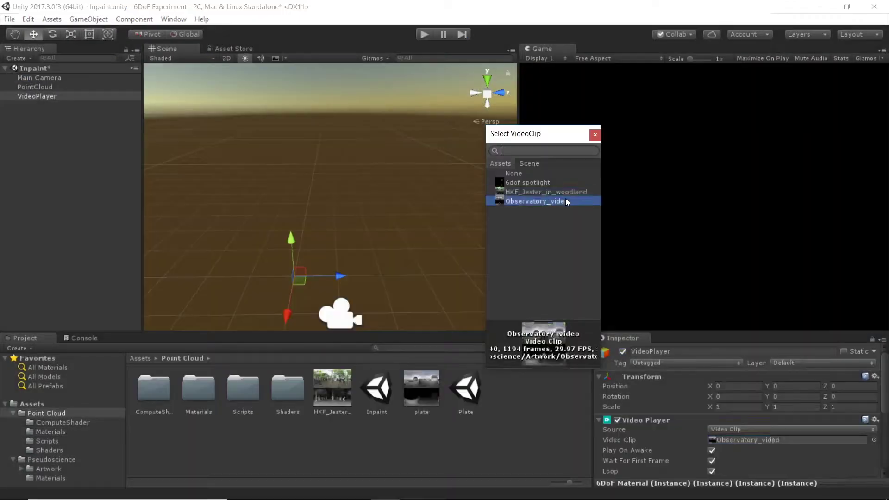
Assign Observatory_video to the VideoPlayer and play the scene
{"action": "double_click", "coordinate": [555, 201]}
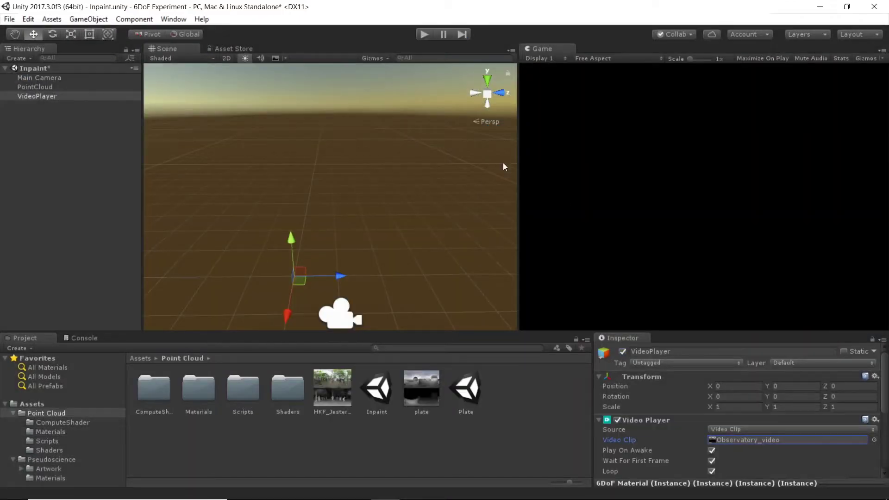
{"action": "left_click", "coordinate": [37, 78]}
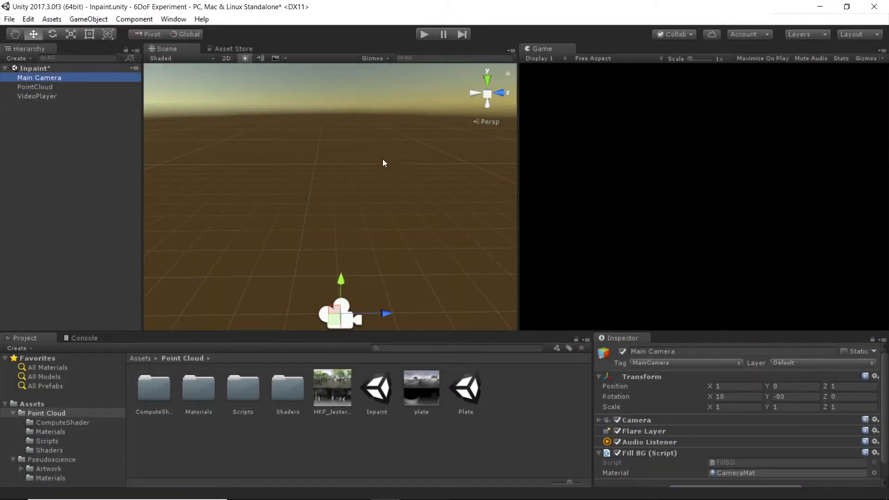
{"action": "left_click", "coordinate": [424, 35]}
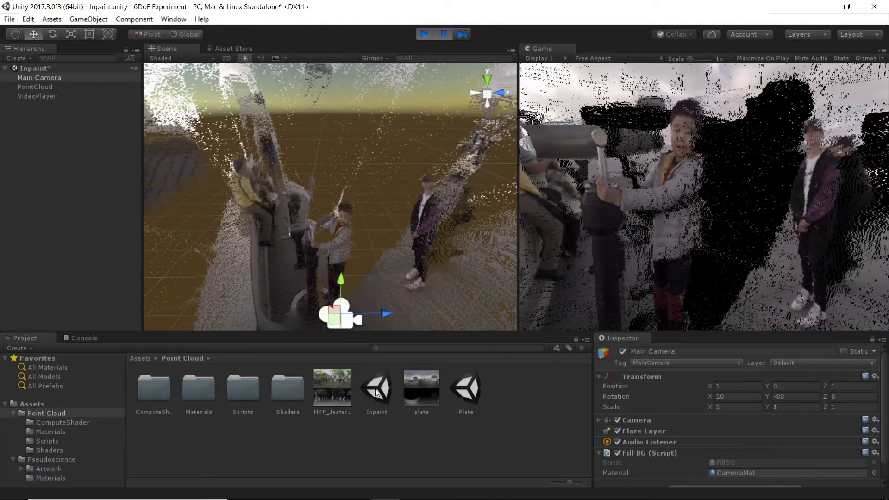
Lower CameraMat's BG - FG to 0.959 to show the occlusion mask
{"action": "double_click", "coordinate": [198, 395]}
{"action": "left_click", "coordinate": [188, 393]}
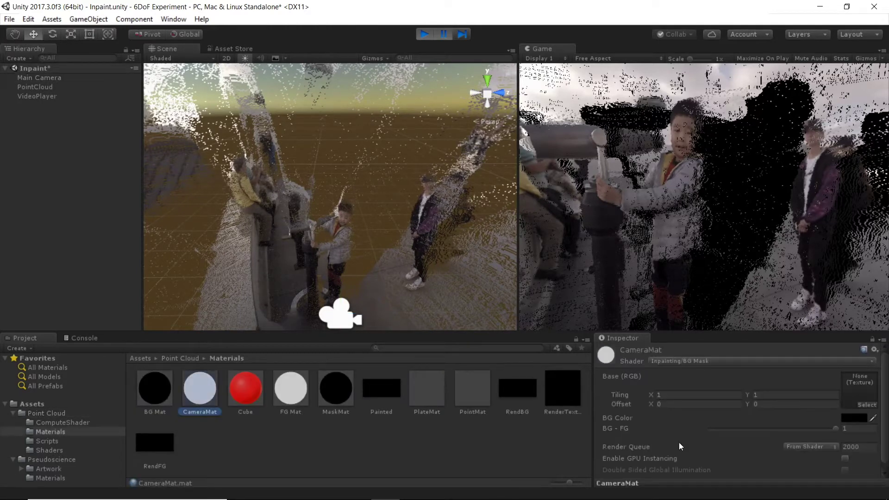
{"action": "left_click", "coordinate": [742, 362]}
{"action": "left_click", "coordinate": [701, 417]}
{"action": "left_click", "coordinate": [832, 429]}
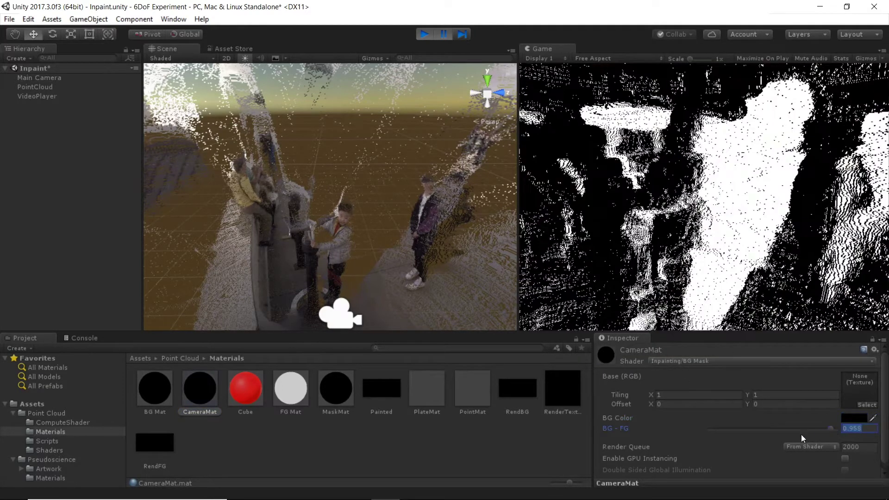
Move the Main Camera through the point cloud and raise it slightly
{"action": "left_click", "coordinate": [341, 314]}
{"action": "left_click_drag", "start_coordinate": [383, 244], "coordinate": [351, 246]}
{"action": "left_click_drag", "start_coordinate": [299, 207], "coordinate": [300, 199]}
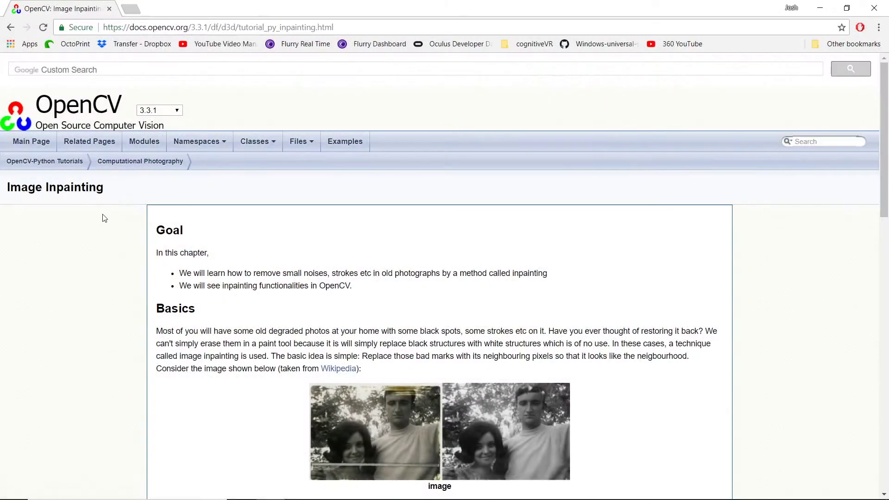
Scroll the OpenCV Image Inpainting tutorial down to its algorithms and Code section
{"action": "scroll", "coordinate": [121, 195], "scroll_direction": "down", "scroll_amount": 6}
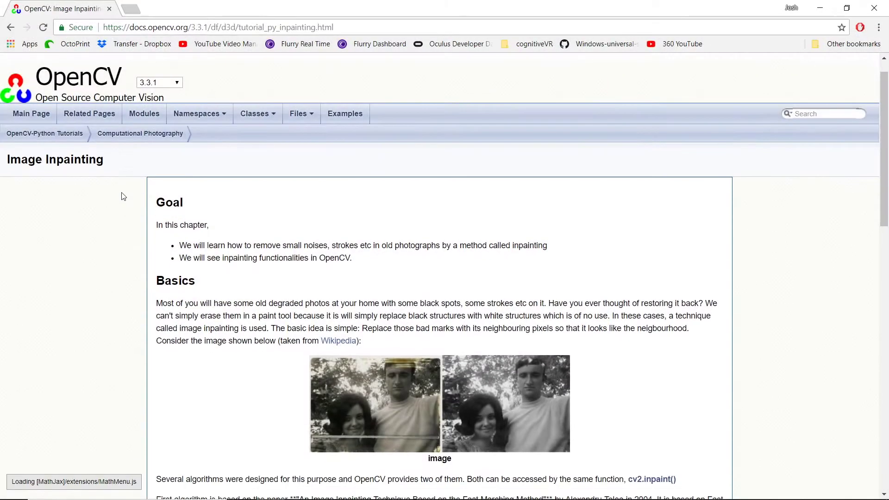
{"action": "scroll", "coordinate": [123, 196], "scroll_direction": "down", "scroll_amount": 1}
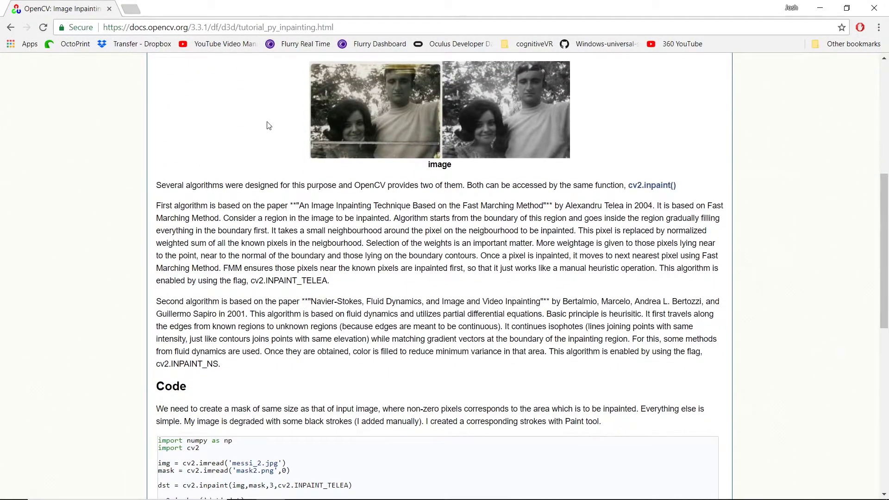
{"action": "scroll", "coordinate": [240, 132], "scroll_direction": "down", "scroll_amount": 10}
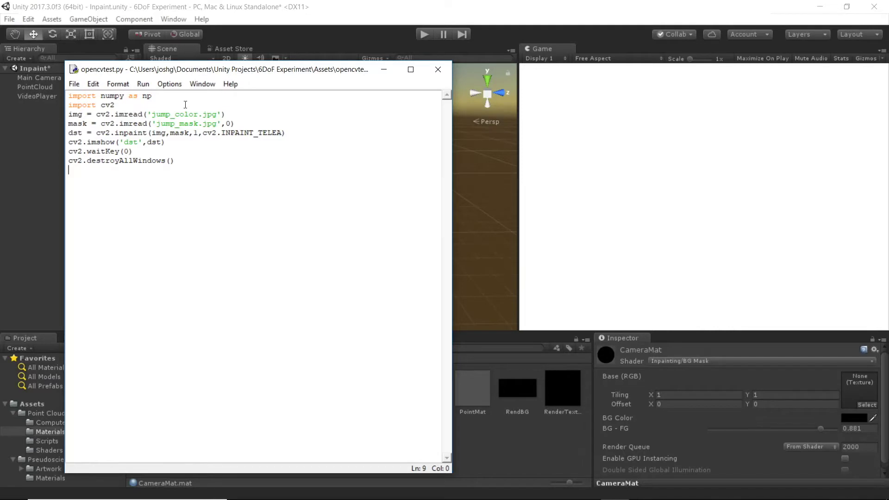
Run opencvtest.py as a module in IDLE to inpaint jump_color.jpg with jump_mask.jpg
{"action": "left_click", "coordinate": [144, 83]}
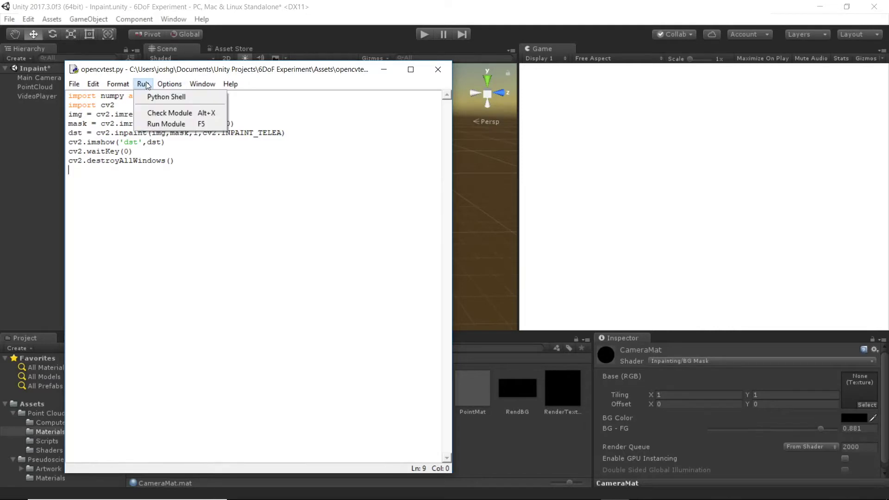
{"action": "left_click", "coordinate": [152, 124]}
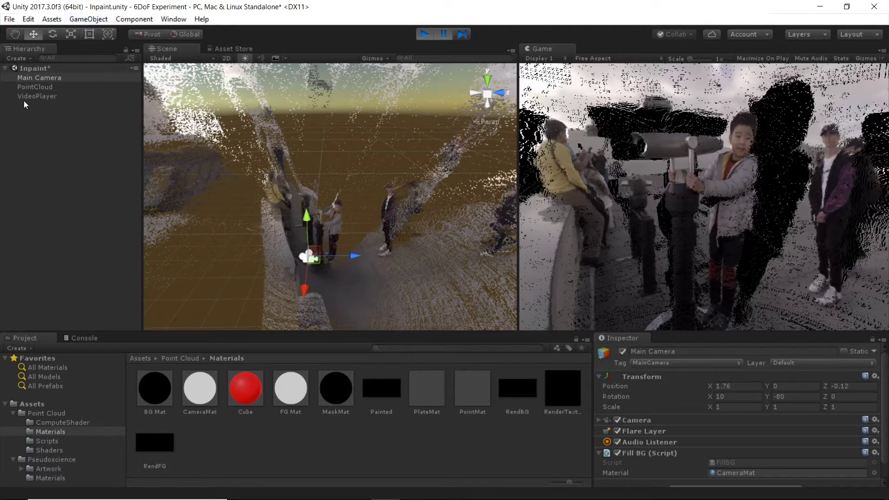
Switch CameraMat to the Inpainting/Fill BG 1 shader and adjust its FillArea slider
{"action": "left_click", "coordinate": [189, 396]}
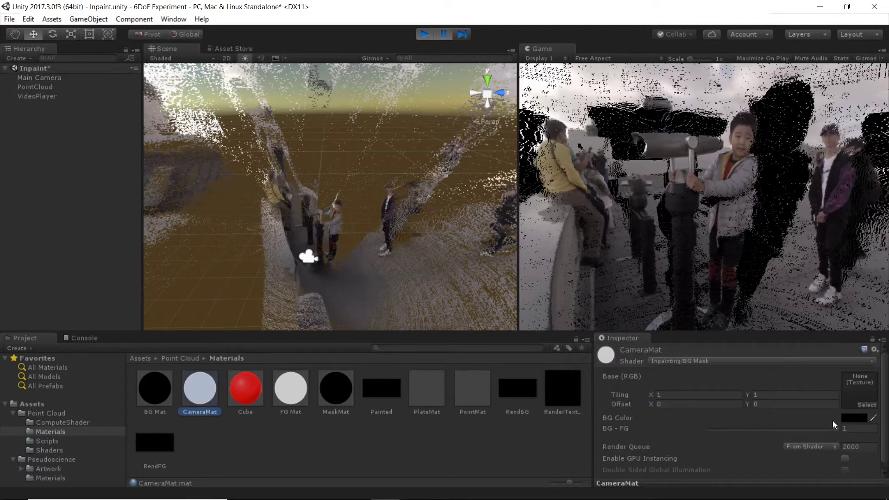
{"action": "left_click_drag", "start_coordinate": [822, 430], "coordinate": [885, 435]}
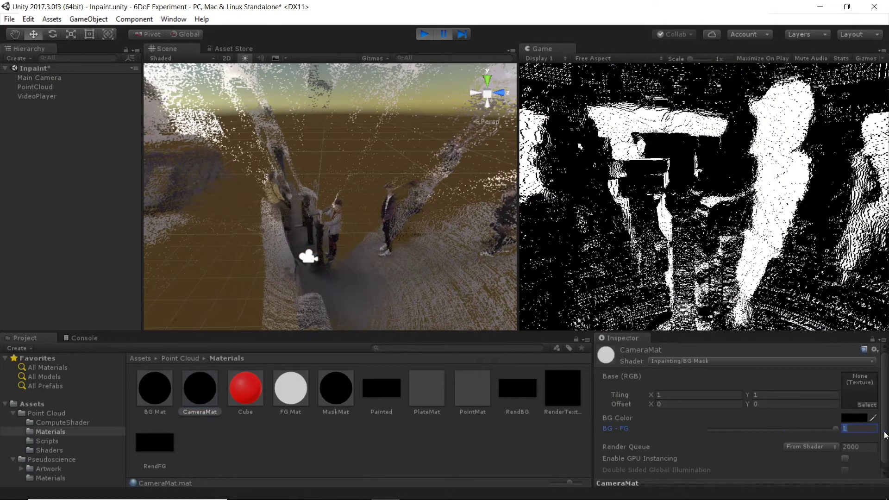
{"action": "left_click", "coordinate": [705, 361]}
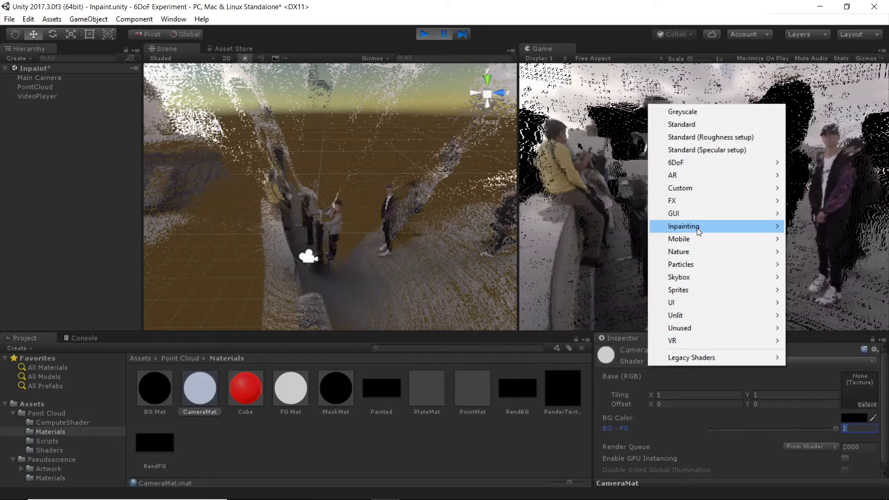
{"action": "mouse_move", "coordinate": [714, 227]}
{"action": "left_click", "coordinate": [820, 235]}
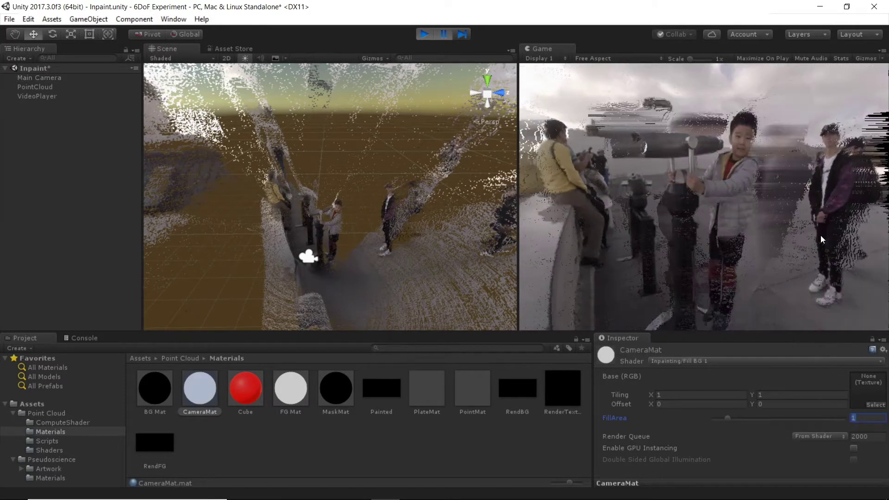
{"action": "left_click_drag", "start_coordinate": [723, 422], "coordinate": [719, 421]}
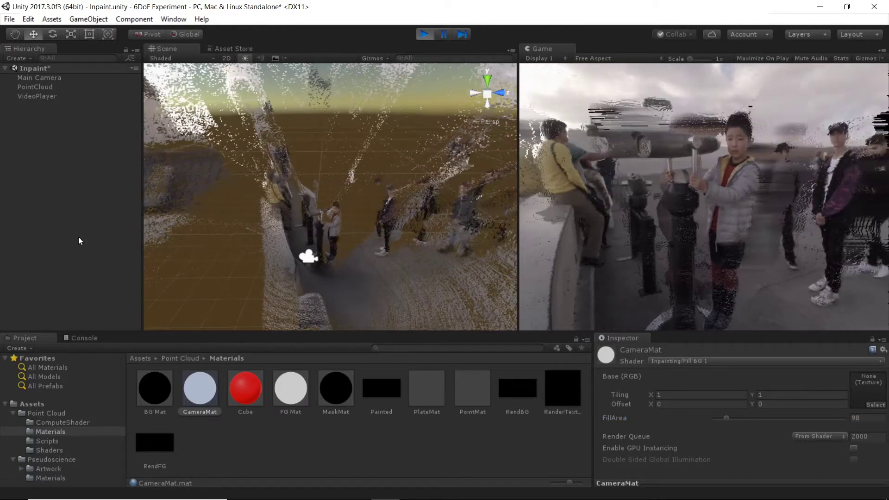
{"action": "left_click", "coordinate": [39, 77]}
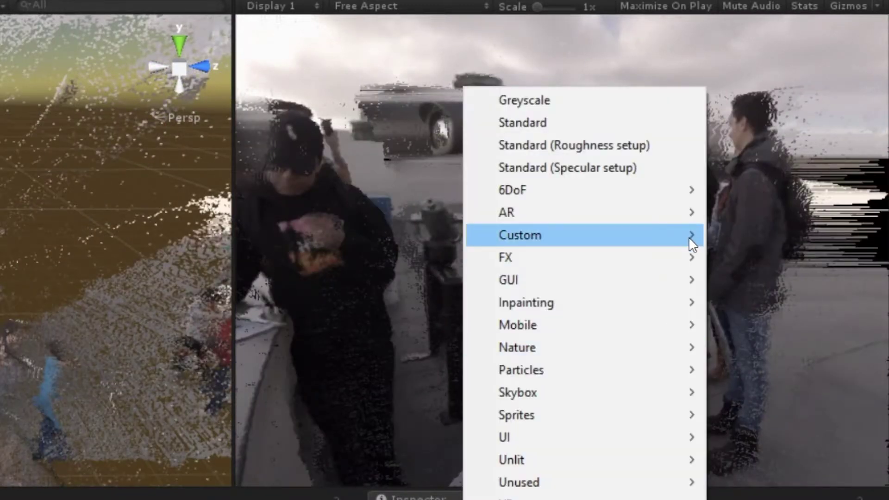
Switch CameraMat's shader to Inpainting/Fill BG 2, then to Fill BG 3
{"action": "mouse_move", "coordinate": [688, 237]}
{"action": "mouse_move", "coordinate": [605, 312]}
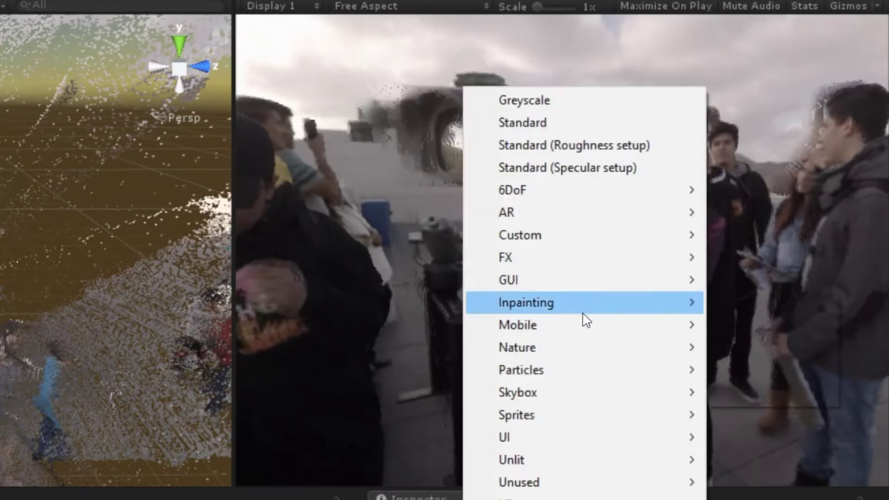
{"action": "mouse_move", "coordinate": [588, 303]}
{"action": "left_click", "coordinate": [762, 365]}
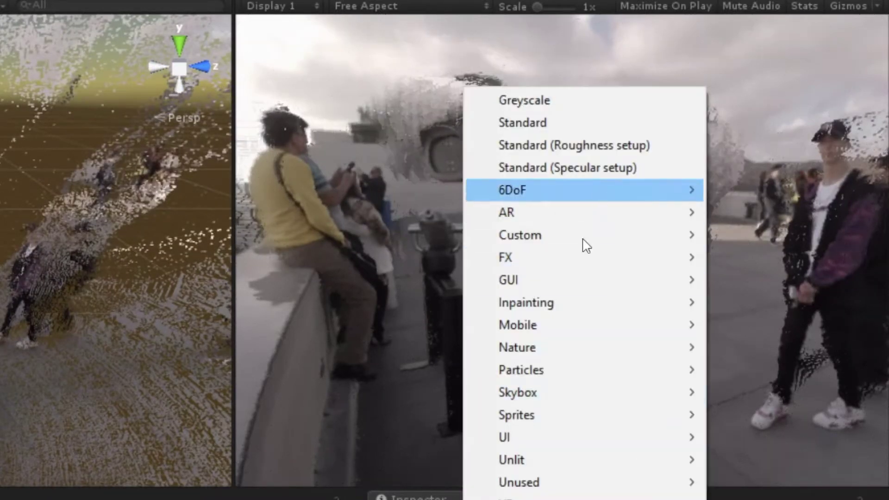
Apply the Inpainting/Fill BG 4 shader to CameraMat
{"action": "mouse_move", "coordinate": [539, 302]}
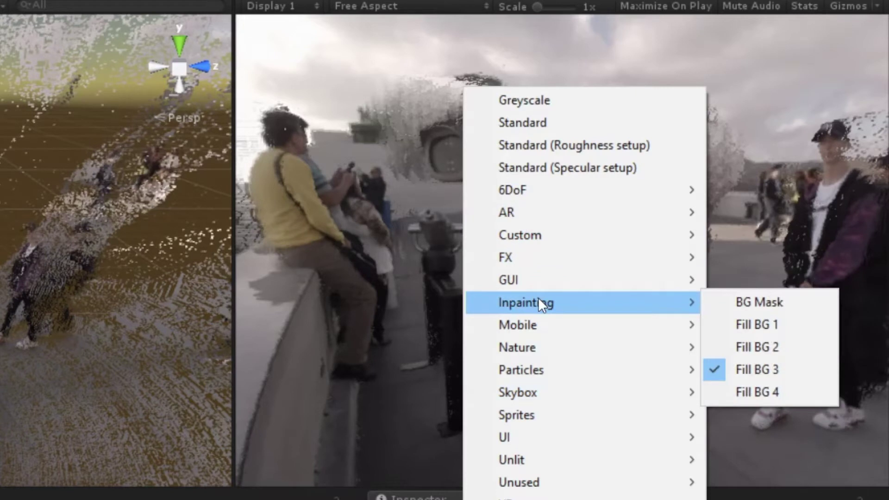
{"action": "left_click", "coordinate": [752, 394]}
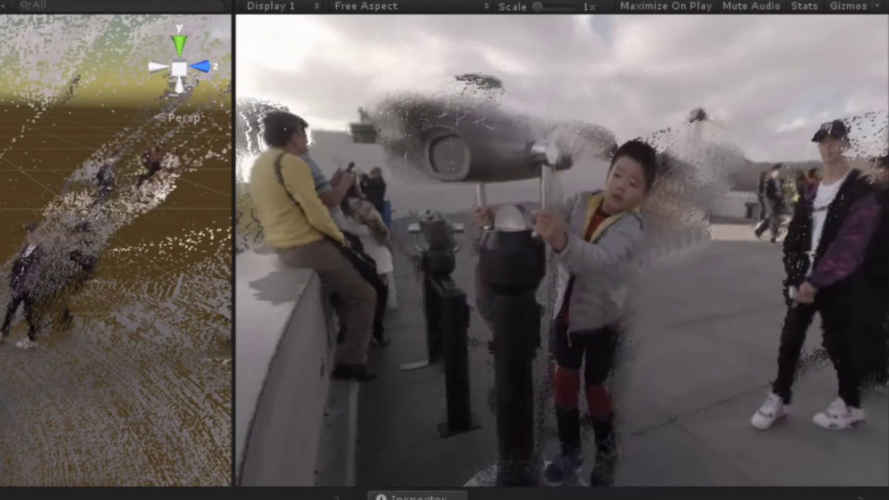